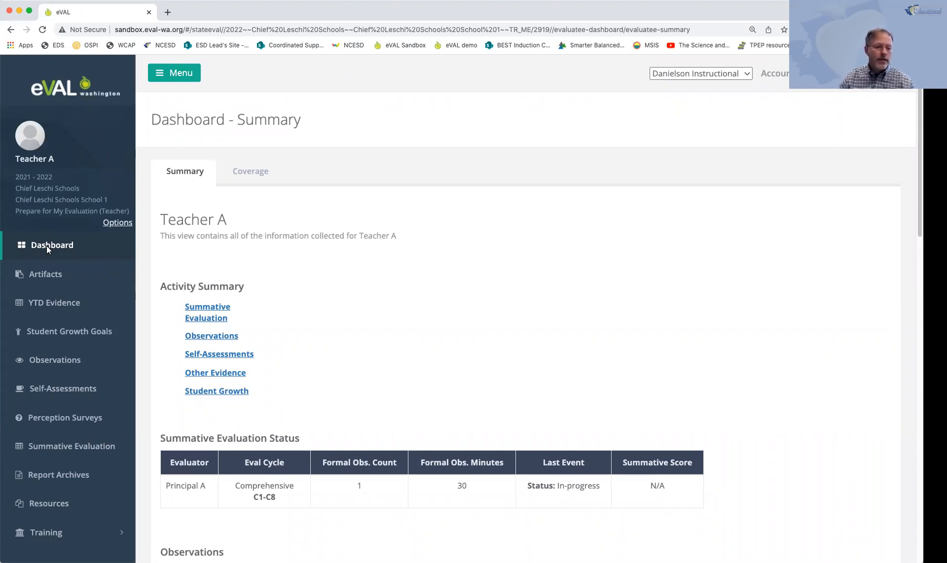
# Step: Open the formal observation Obs 2021-2022.1 from the list of observations to view its setup details
pyautogui.click(53, 360)
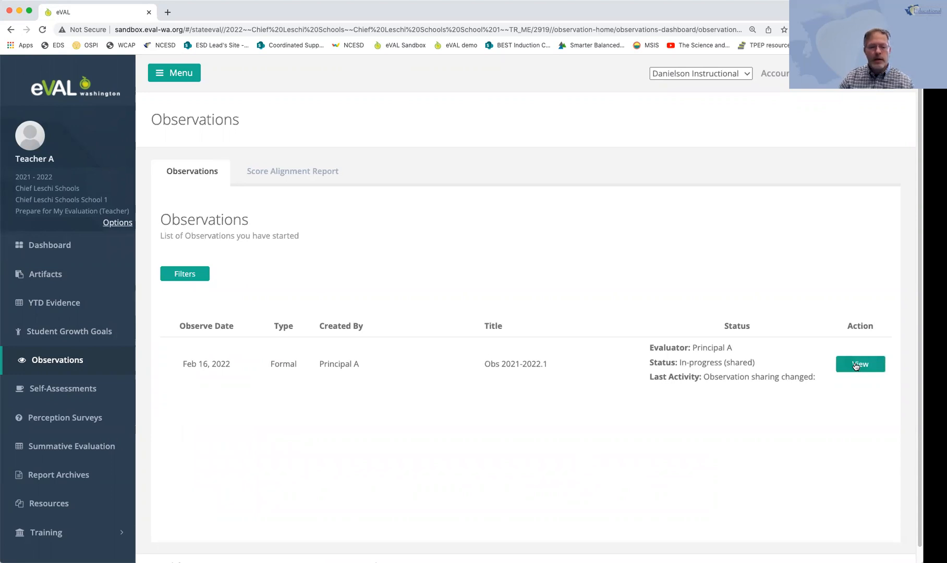
pyautogui.click(855, 366)
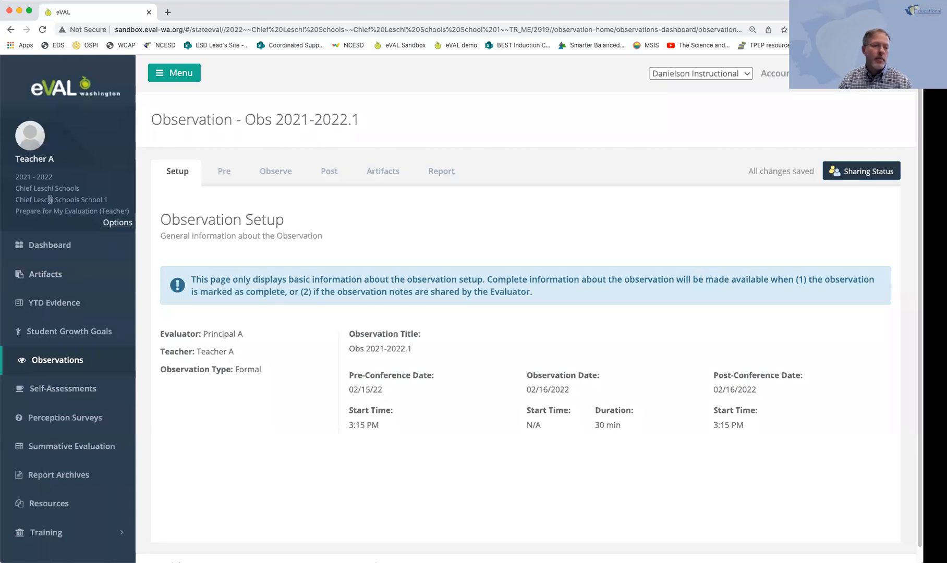
# Step: Add a new artifact to the teacher's evaluation and title it Math Lesson Plan
pyautogui.click(43, 275)
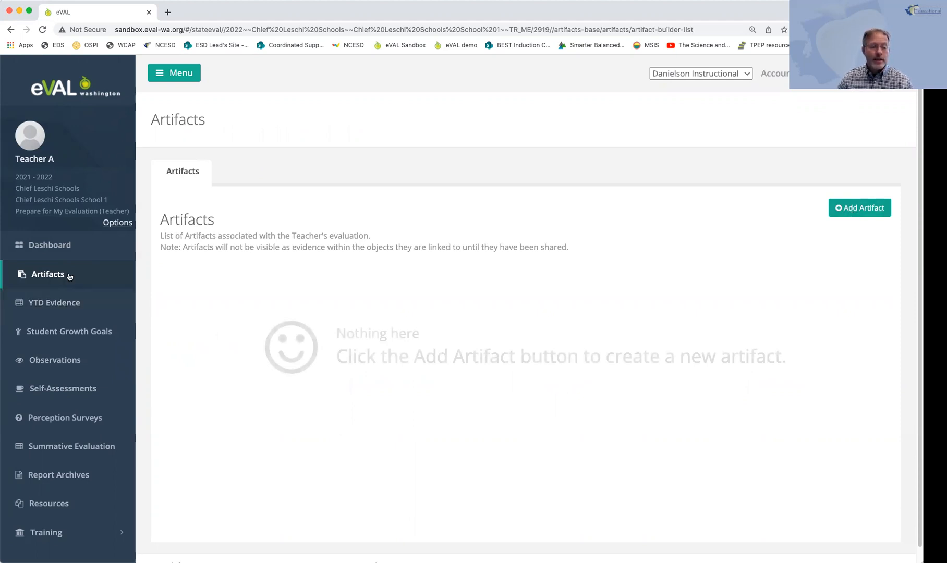
pyautogui.click(860, 208)
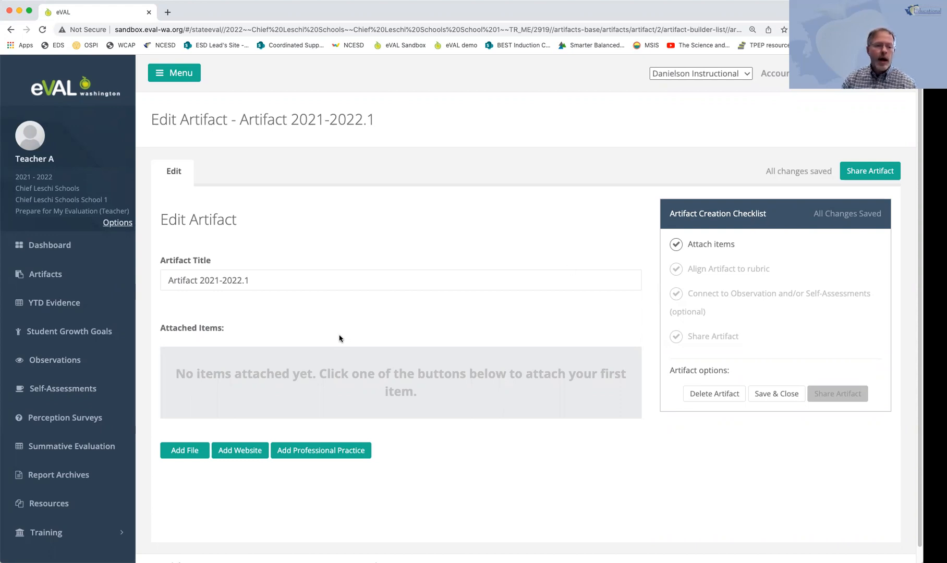
pyautogui.click(259, 282)
pyautogui.moveTo(259, 281); pyautogui.dragTo(143, 282)
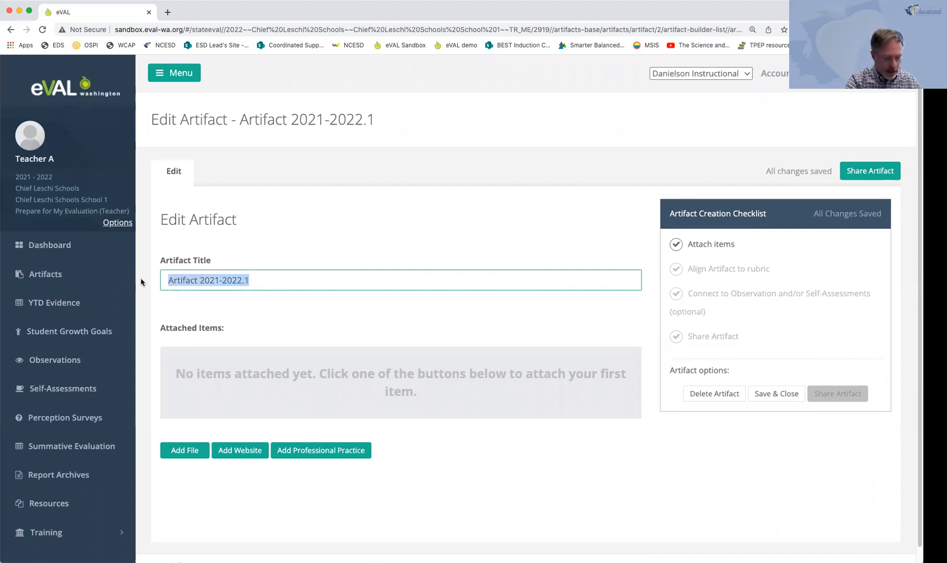
pyautogui.write('Math Lesson Plan')
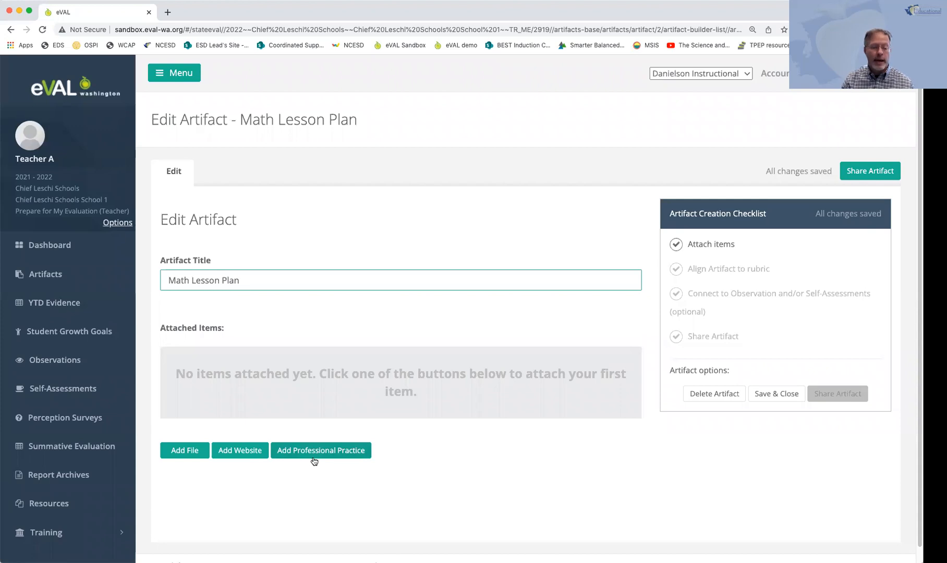
# Step: Attach the local file "Math Lesson Plan Template .pdf" to the artifact with the friendly name Math Lesson
pyautogui.click(184, 451)
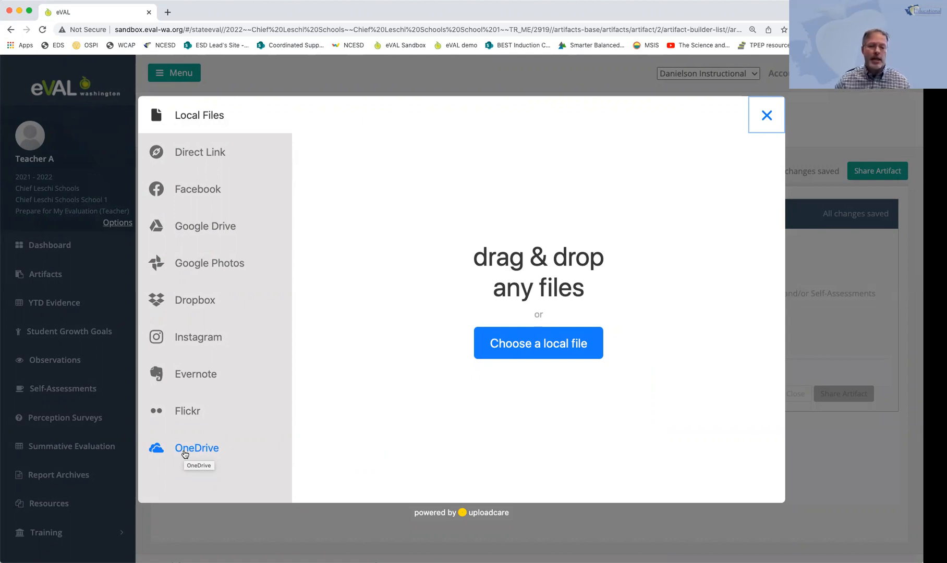
pyautogui.click(507, 347)
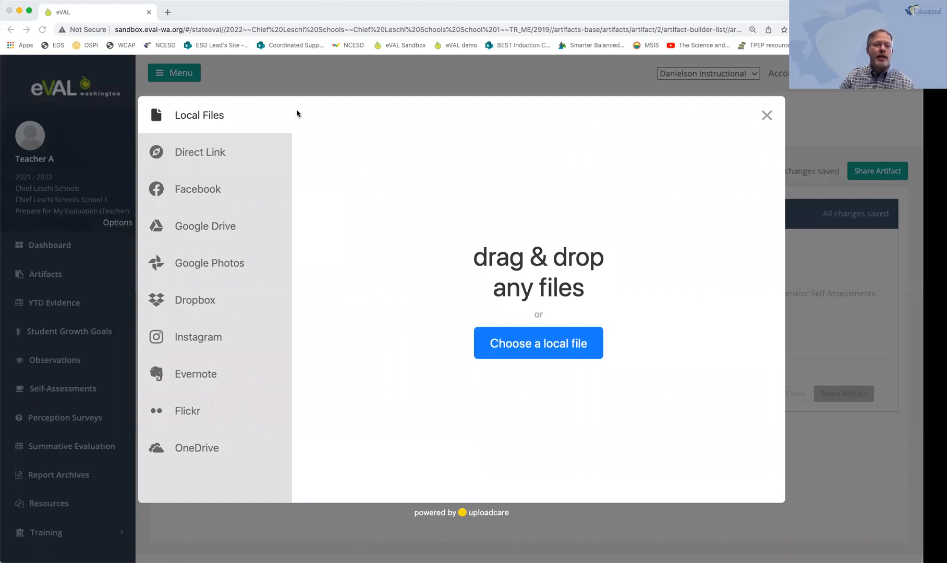
pyautogui.click(766, 302)
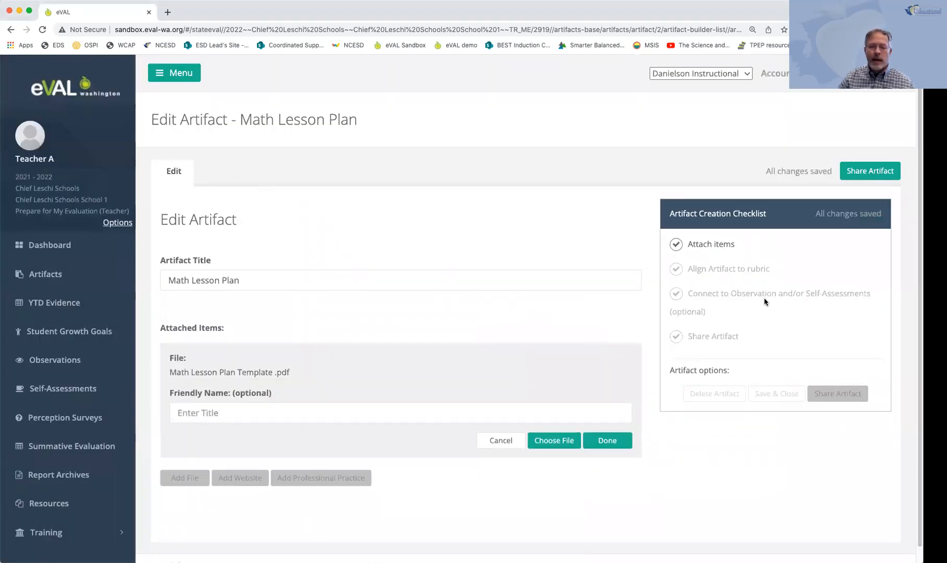
pyautogui.click(247, 413)
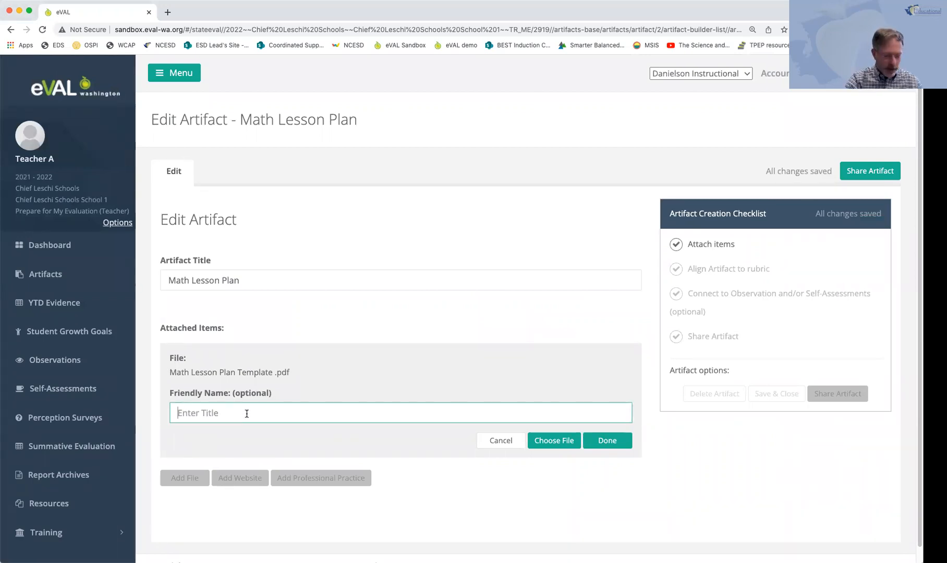
pyautogui.write('Math ')
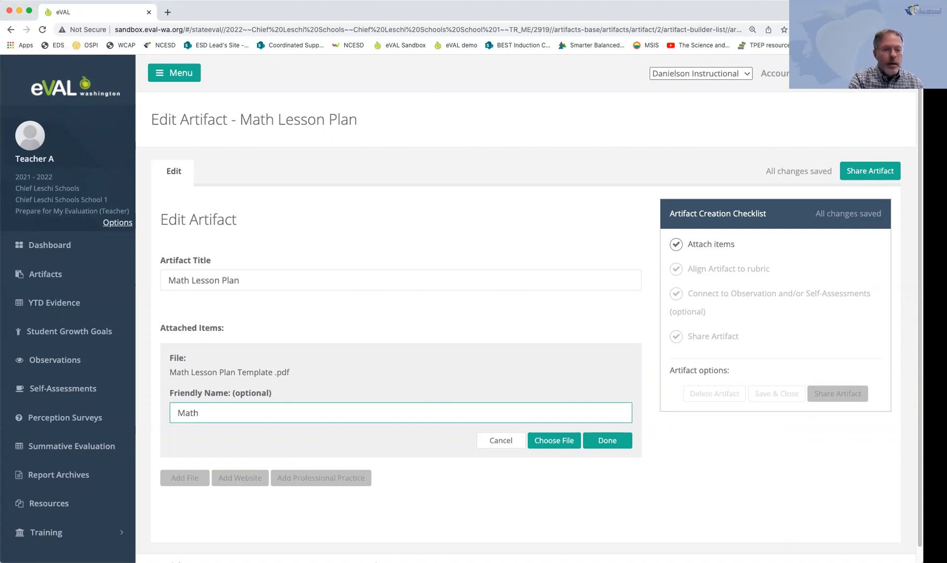
pyautogui.write('Lesson')
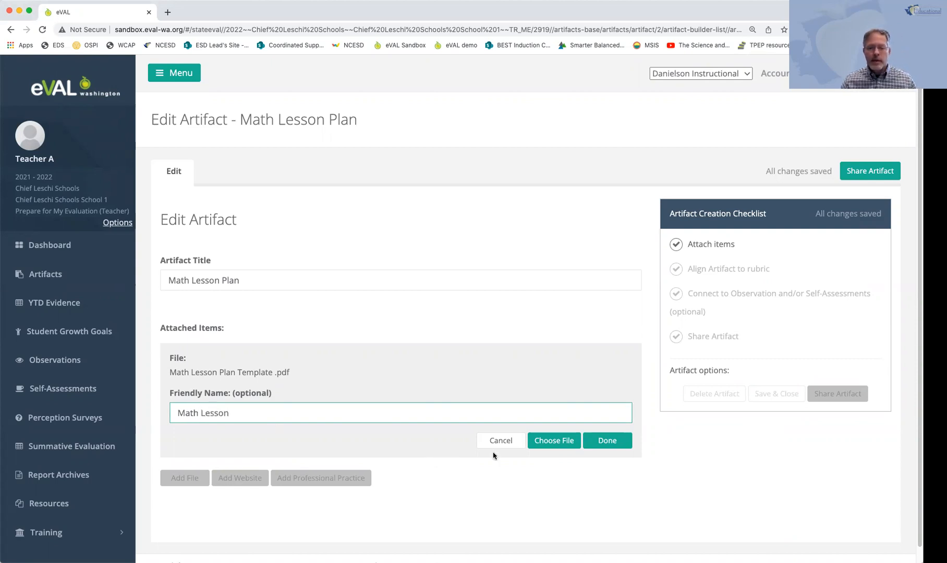
pyautogui.click(607, 442)
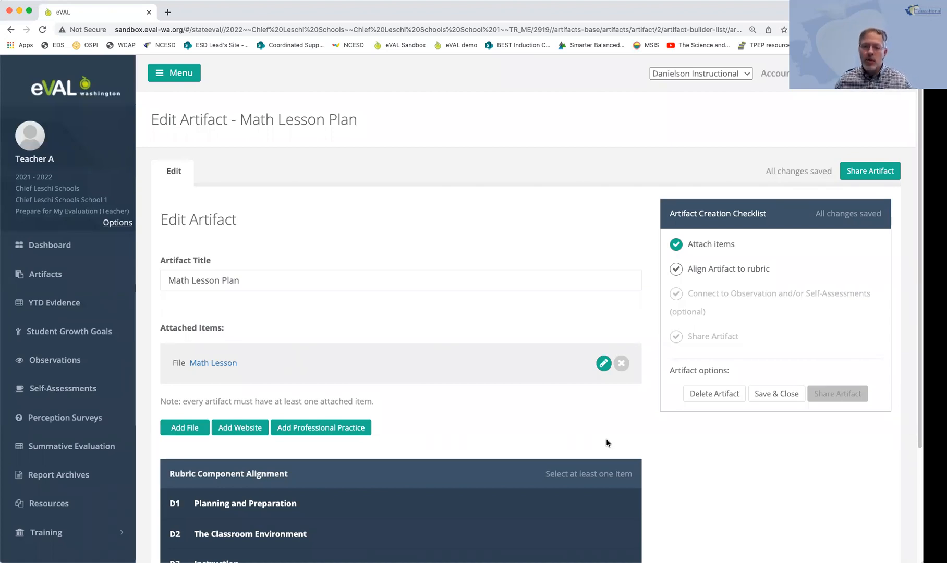
# Step: Align the artifact to rubric component 1c Setting Instructional Outcomes under D1 Planning and Preparation
pyautogui.scroll(-3, 606, 443)
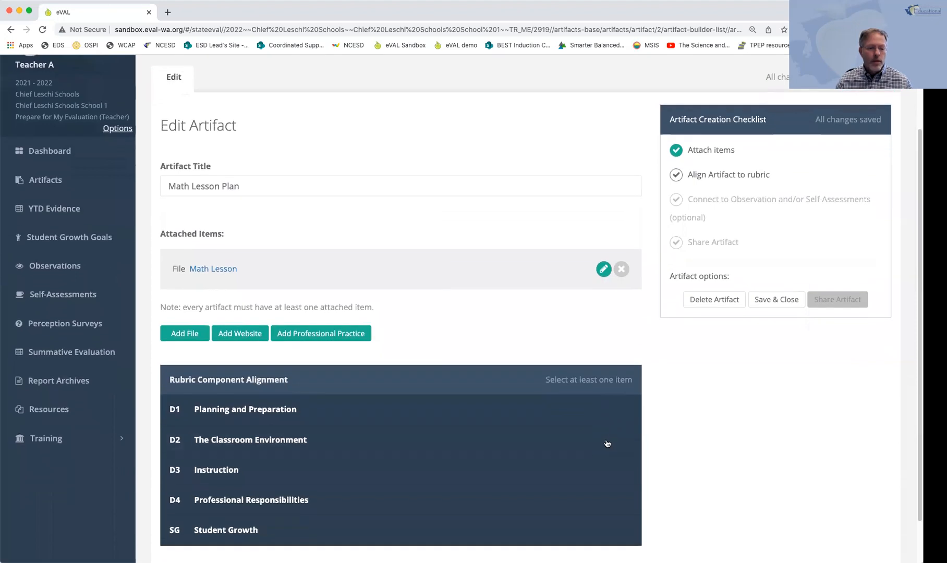
pyautogui.scroll(-2, 606, 442)
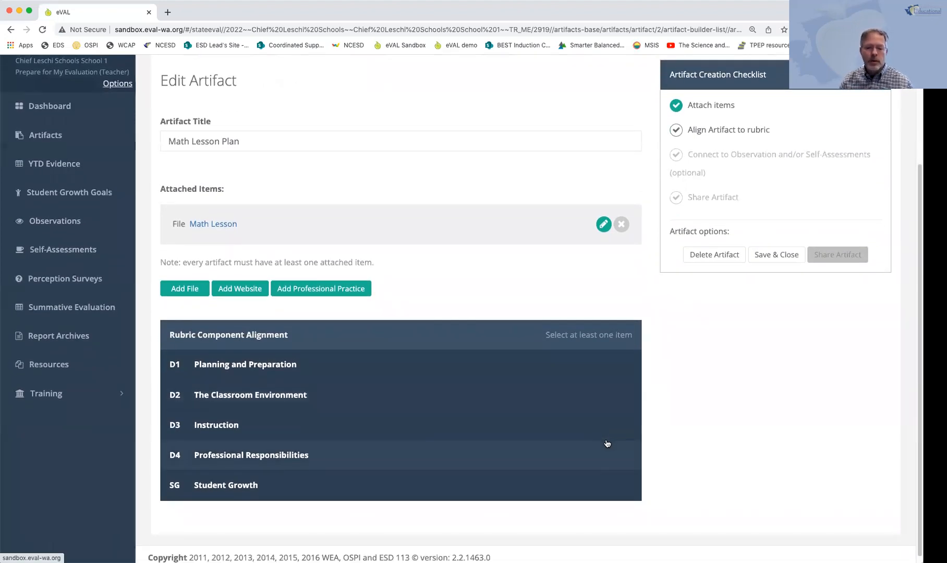
pyautogui.click(175, 364)
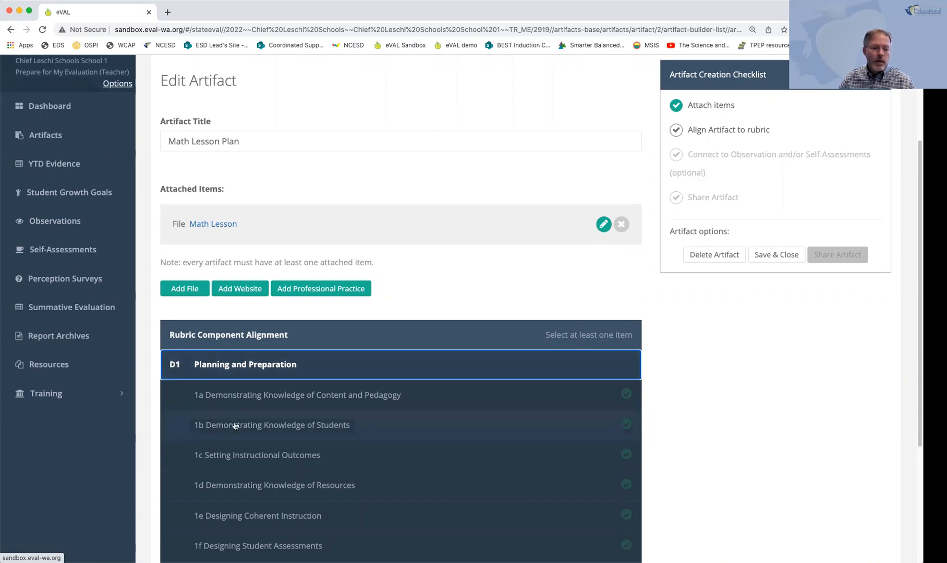
pyautogui.click(250, 456)
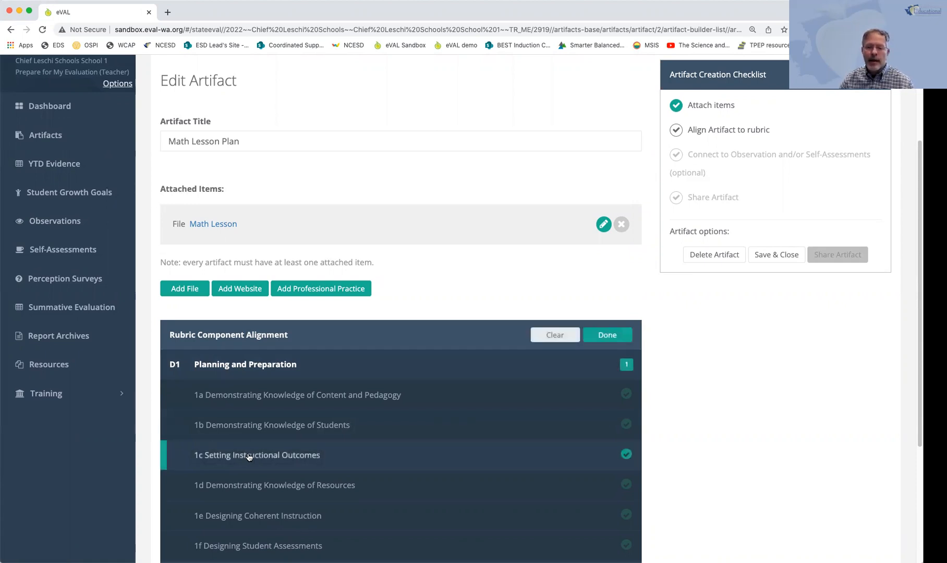
pyautogui.scroll(-5, 249, 456)
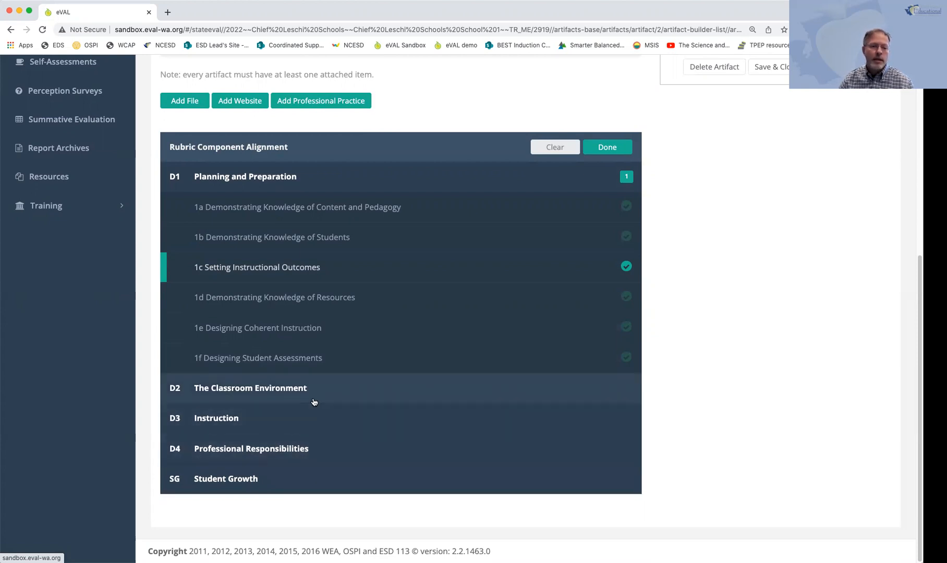
pyautogui.scroll(3, 313, 401)
pyautogui.scroll(3, 314, 402)
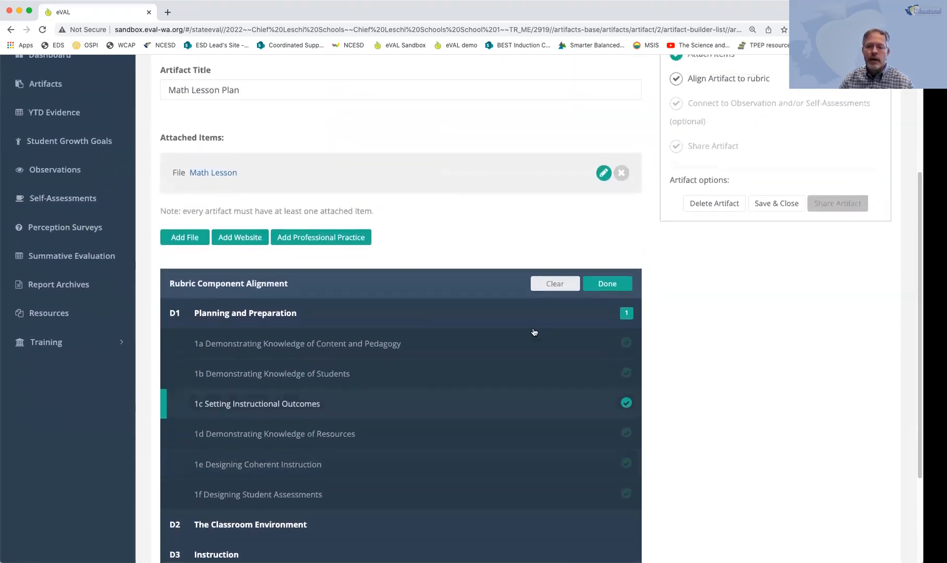
pyautogui.click(606, 285)
# Step: Connect the artifact to the 2/15/2022 observation Obs 2021-2022.1
pyautogui.scroll(-3, 605, 285)
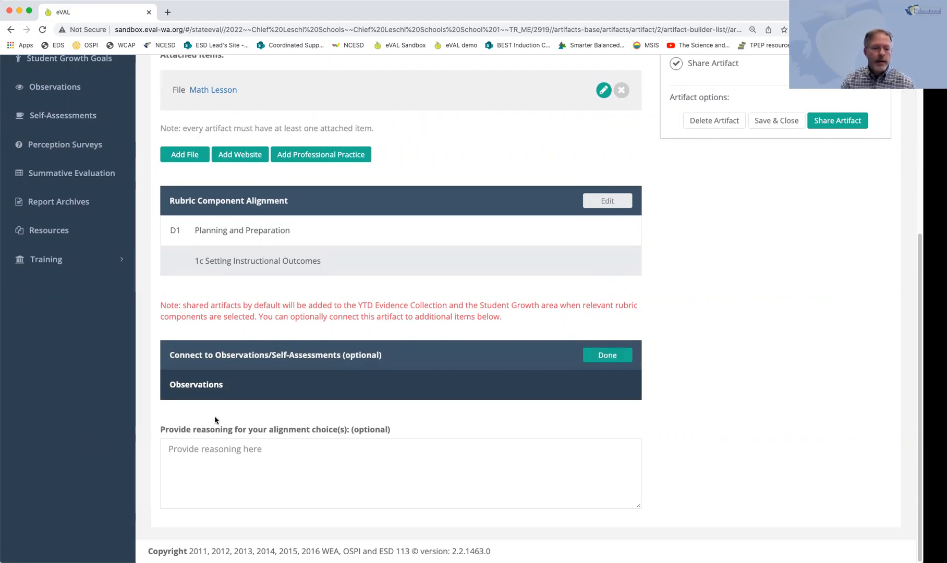
pyautogui.click(202, 385)
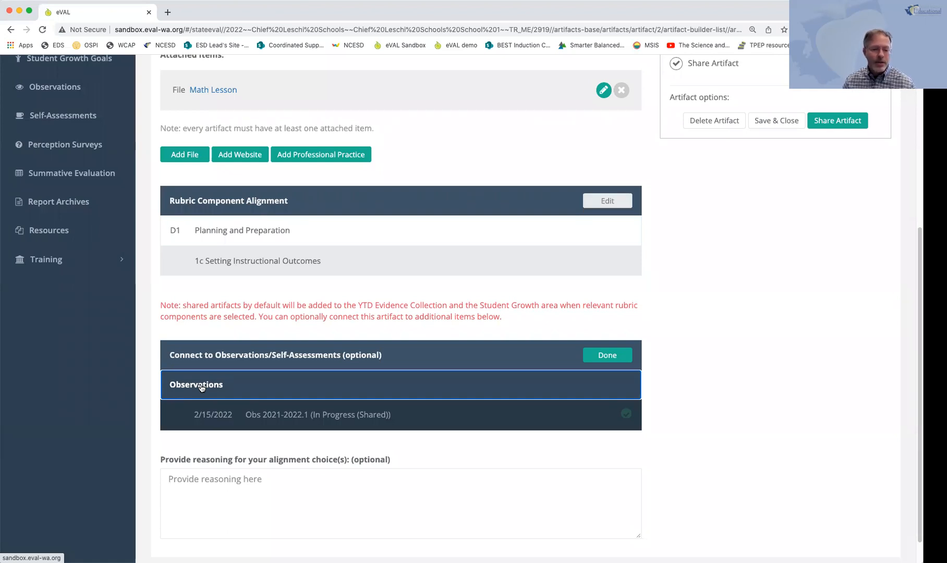
pyautogui.click(216, 416)
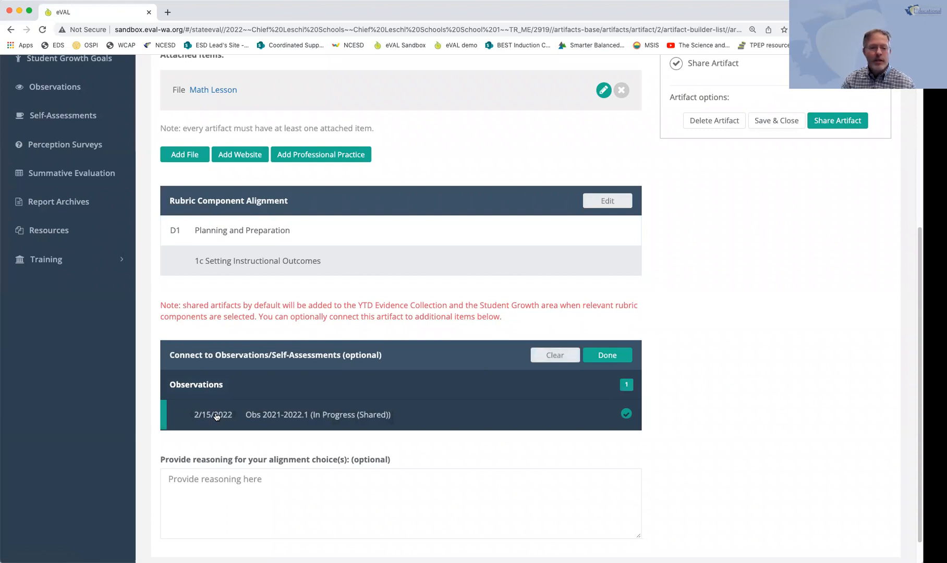
pyautogui.click(607, 355)
# Step: Enter "Lesson includes learning targets for students" as the reasoning for the alignment choice
pyautogui.scroll(-1, 364, 457)
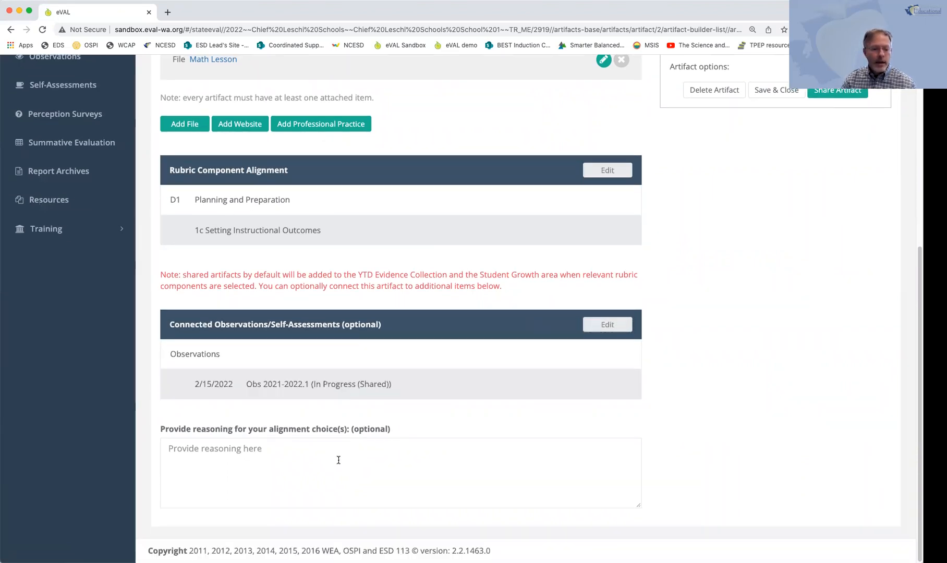
pyautogui.click(300, 455)
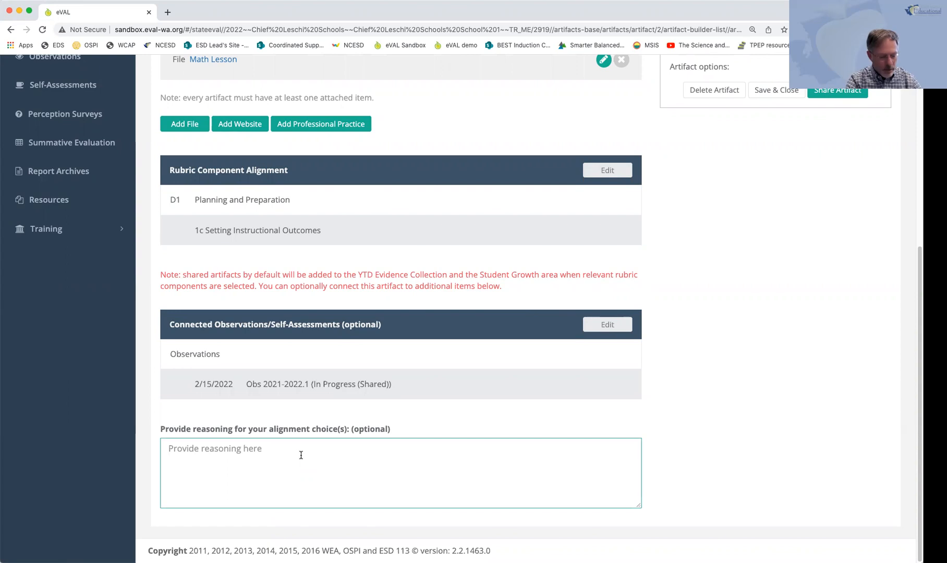
pyautogui.write('Lesson includes learning targete')
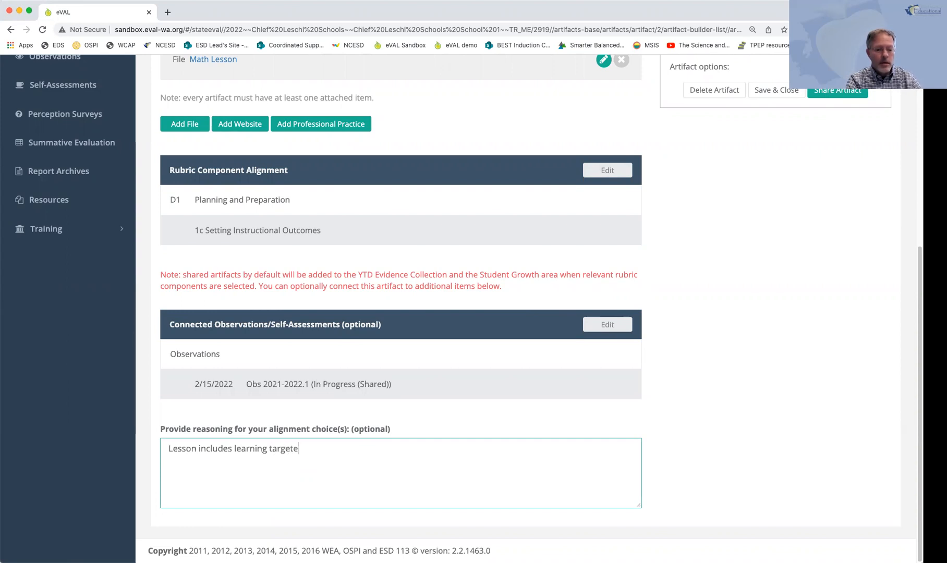
pyautogui.press('BackSpace')
pyautogui.write('s for students')
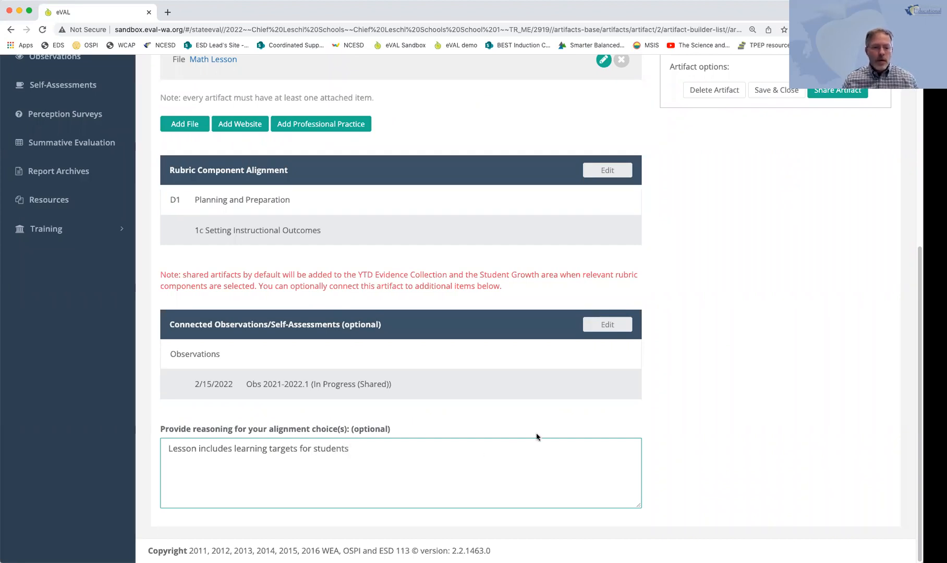
pyautogui.click(515, 386)
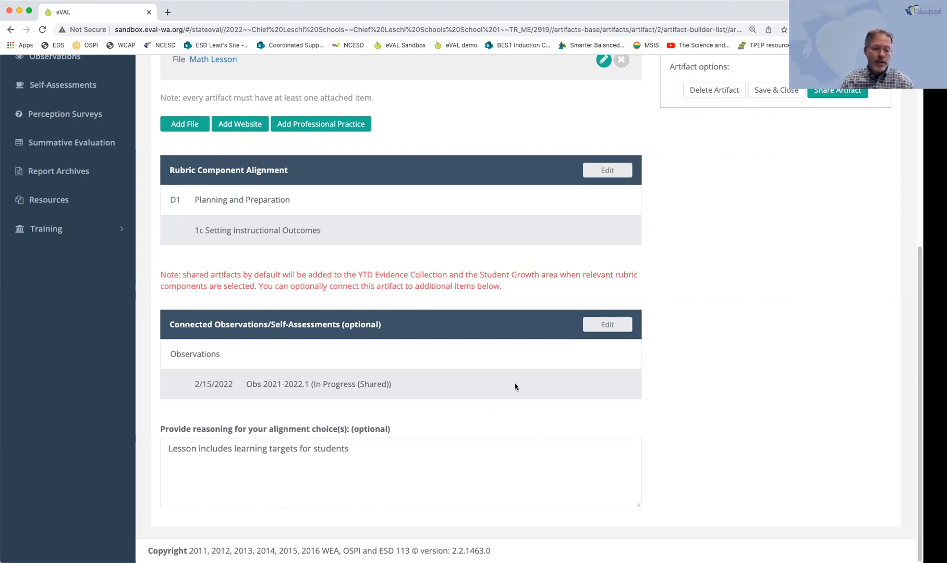
# Step: Share the completed Math Lesson Plan artifact
pyautogui.scroll(5, 515, 387)
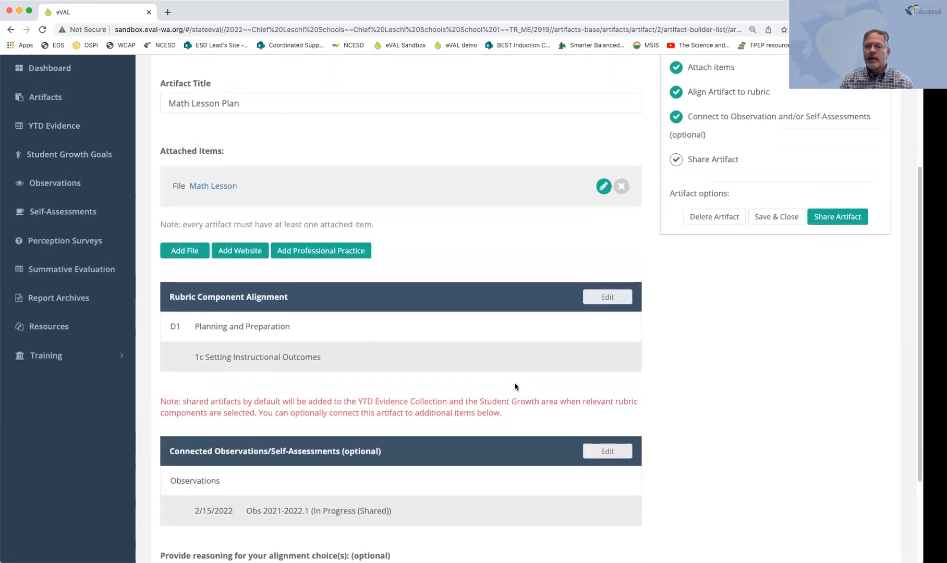
pyautogui.scroll(1, 514, 387)
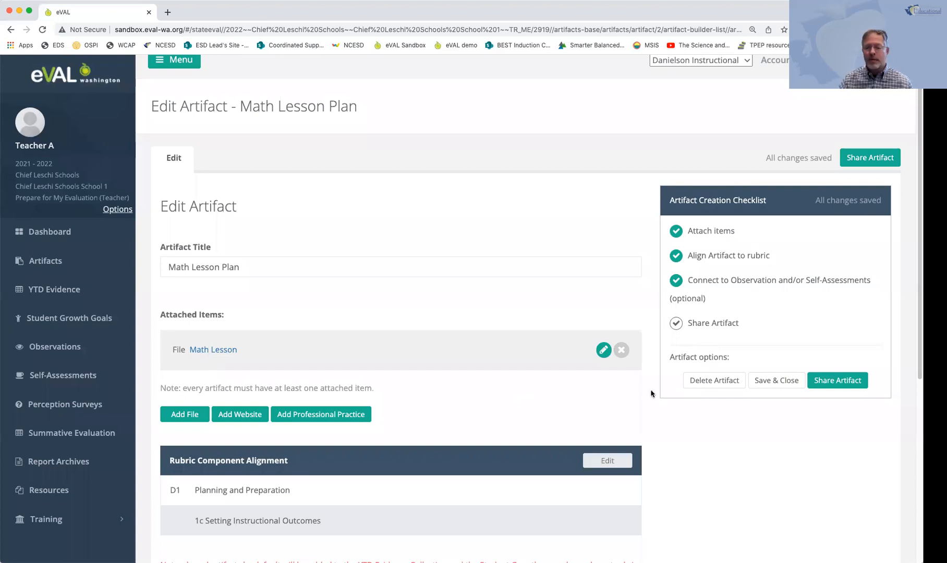
pyautogui.click(837, 381)
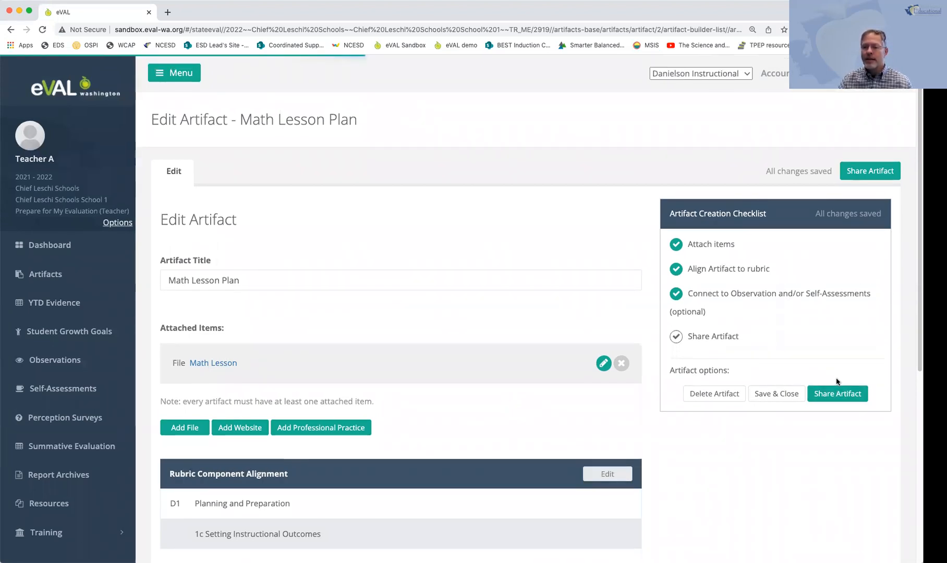